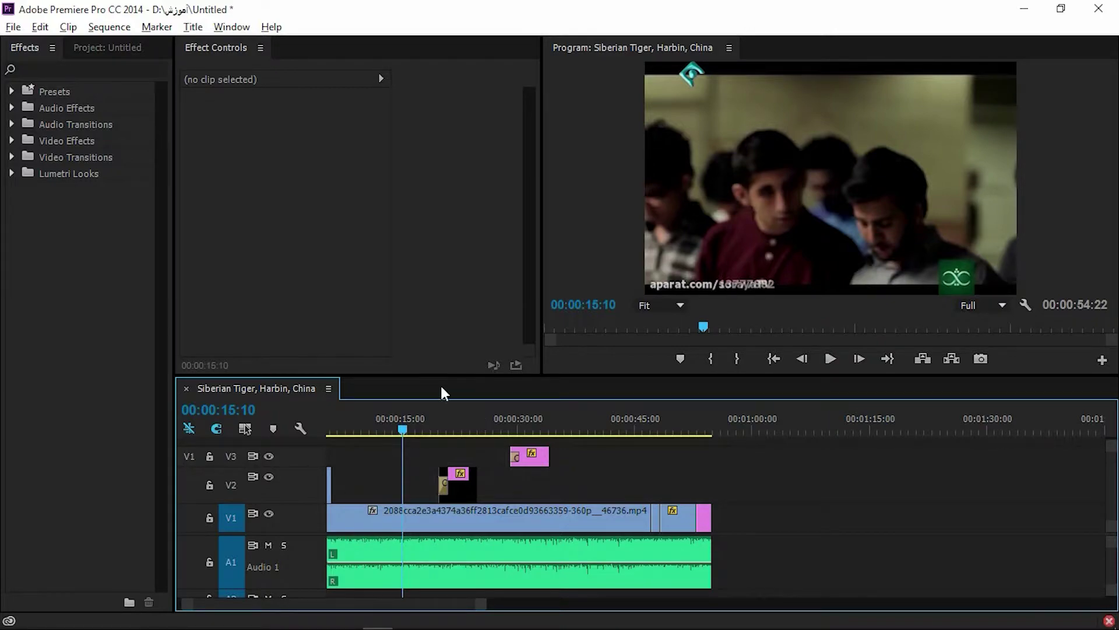
Step: Shift all clips about one second later from the sequence start and play the opening gap
left_click_drag(367, 431, 283, 442)
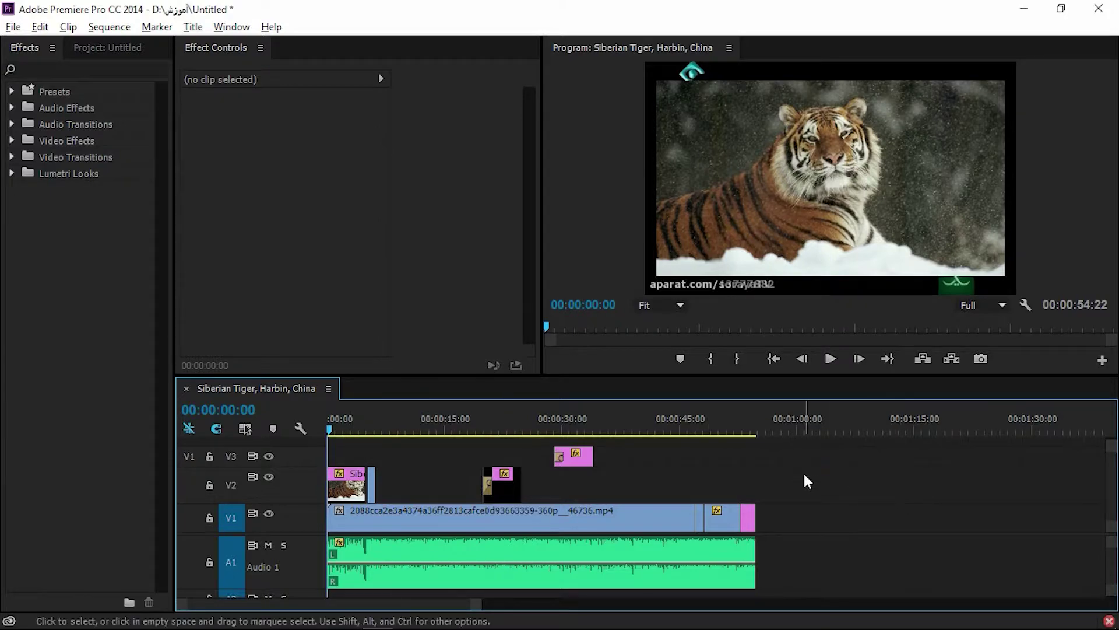
key("ctrl+a")
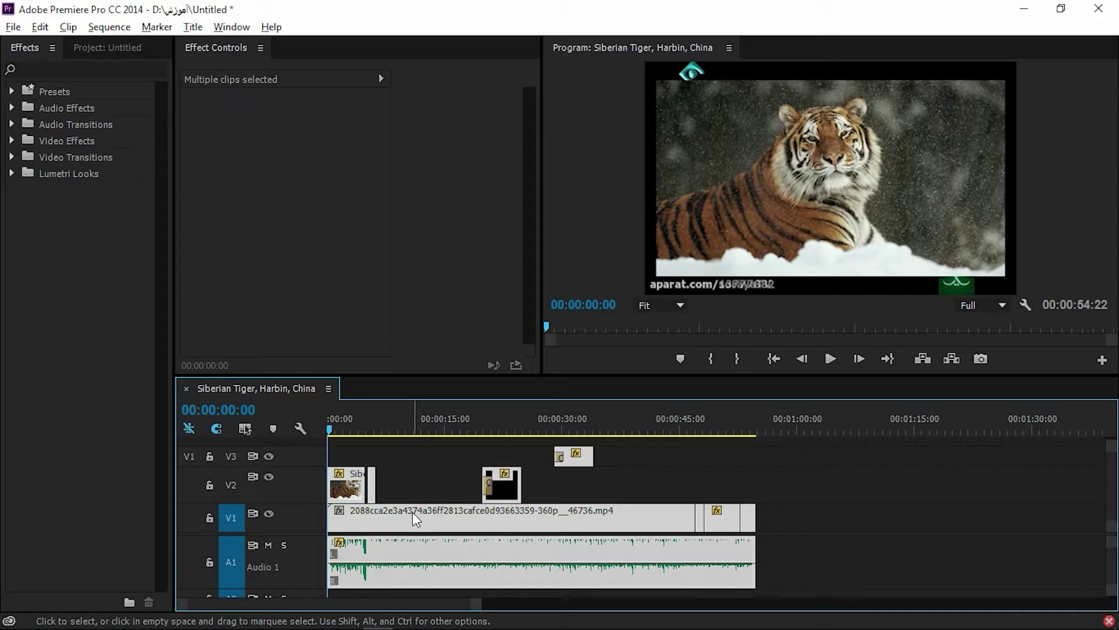
left_click_drag(411, 513, 420, 513)
left_click(405, 454)
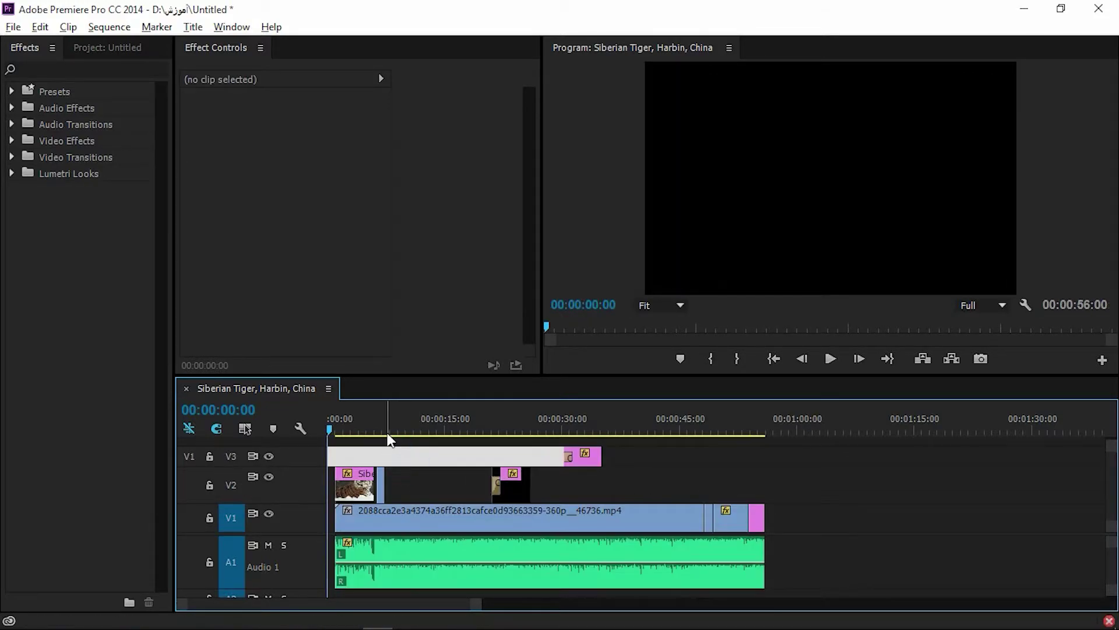
key("Return")
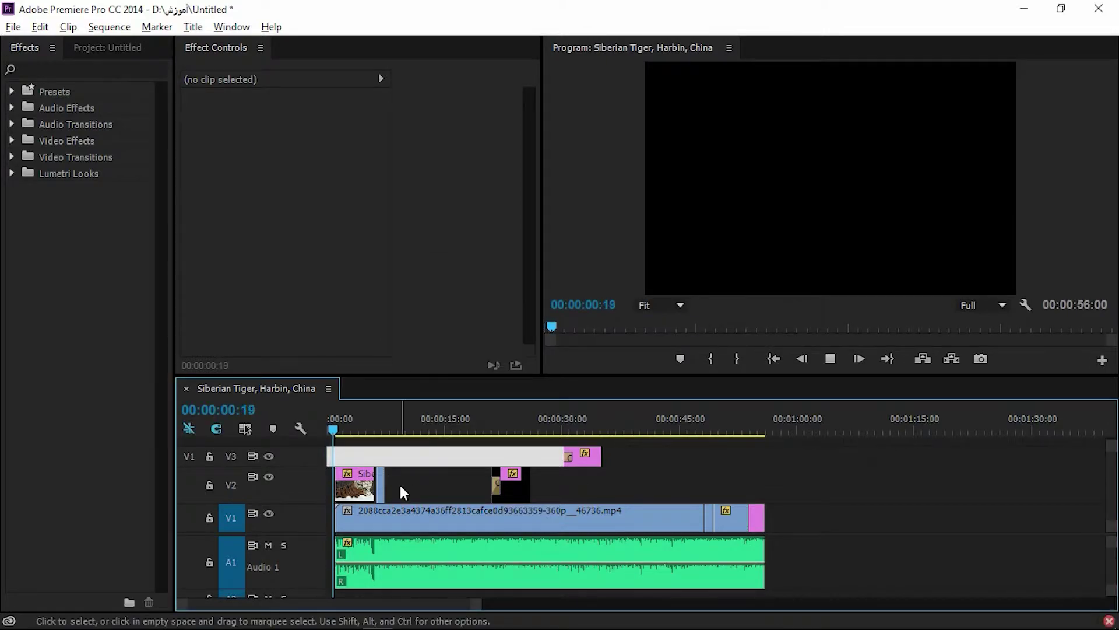
key("space")
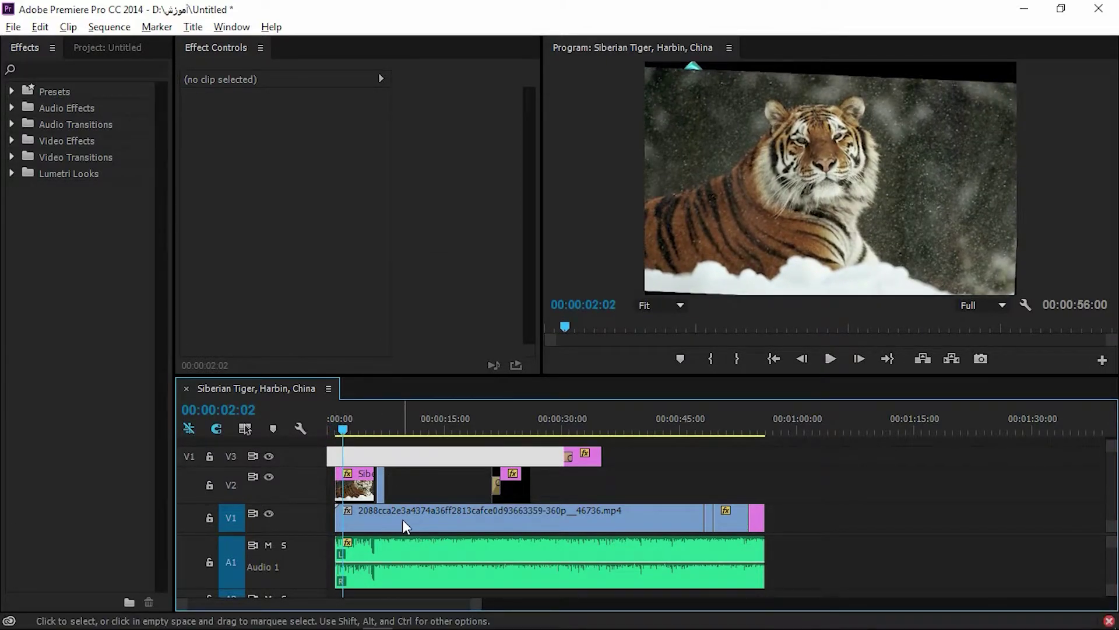
Step: Mark In and Out points around the long video clip on V1
key("equal")
key("equal")
key("equal")
scroll(360, 452, "up", 2)
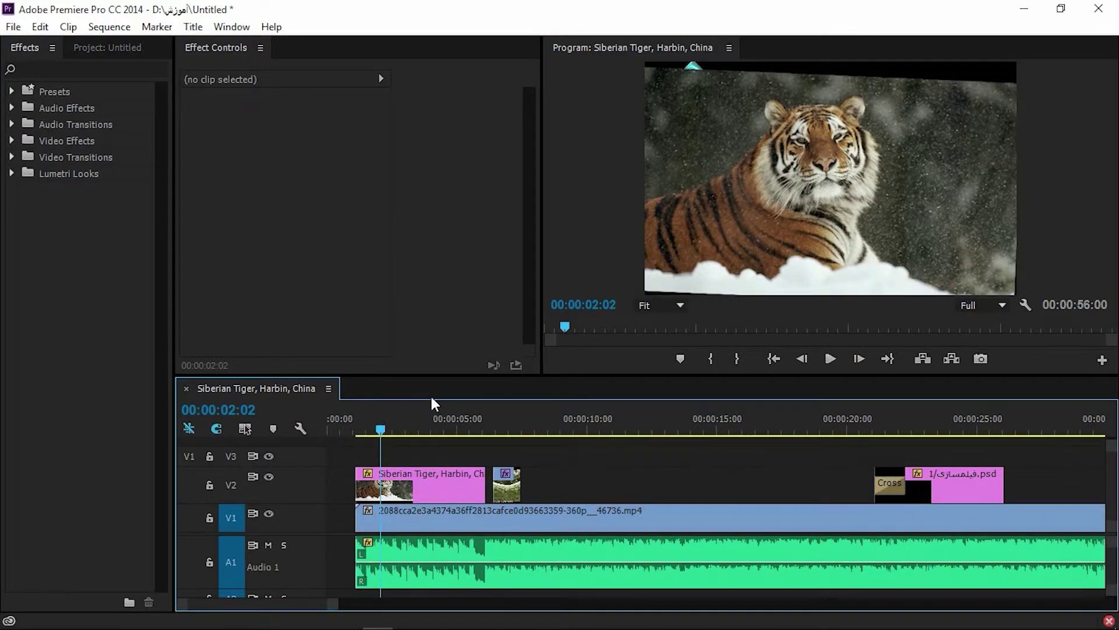
left_click(438, 475)
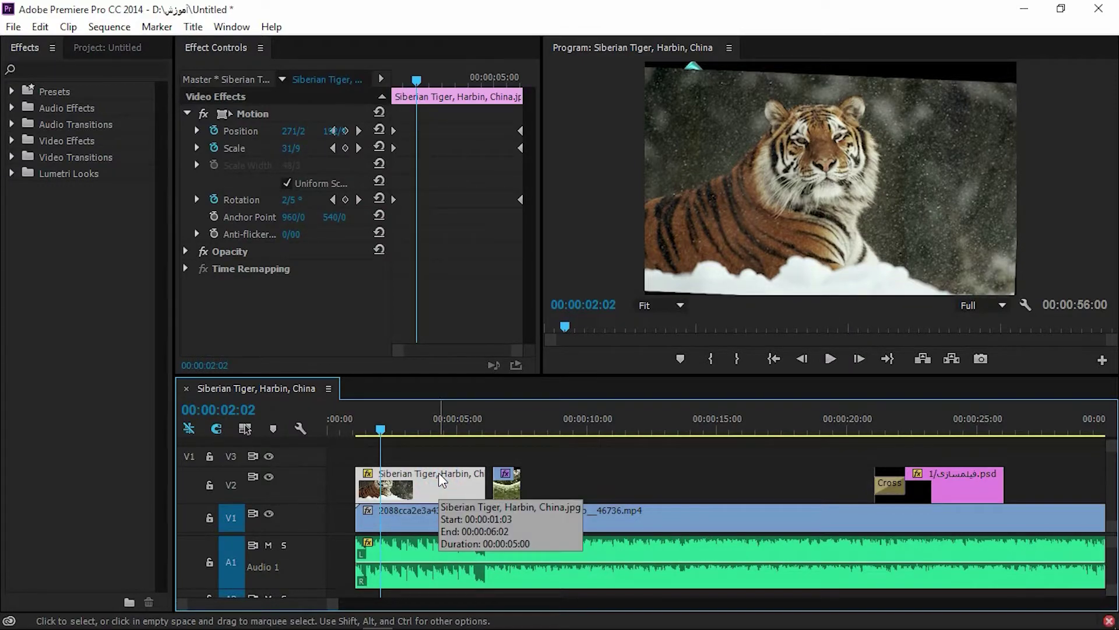
key("x")
left_click(446, 508)
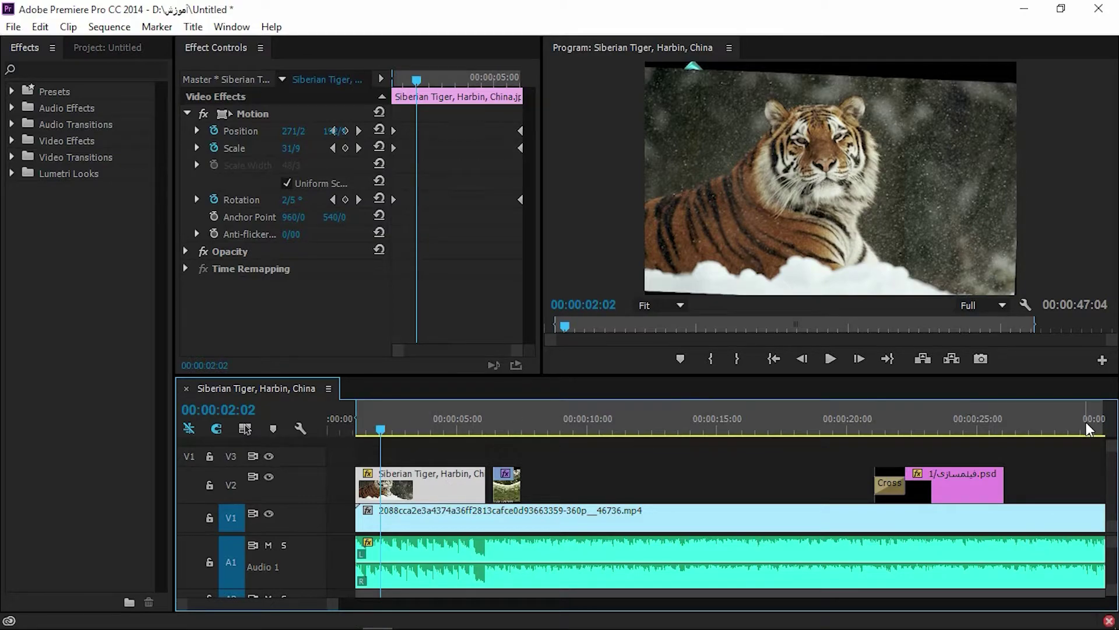
Step: Adjust the marked range to run from the sequence start to the end of the Siberian Tiger image clip, about 6 seconds
scroll(807, 408, "down", 3)
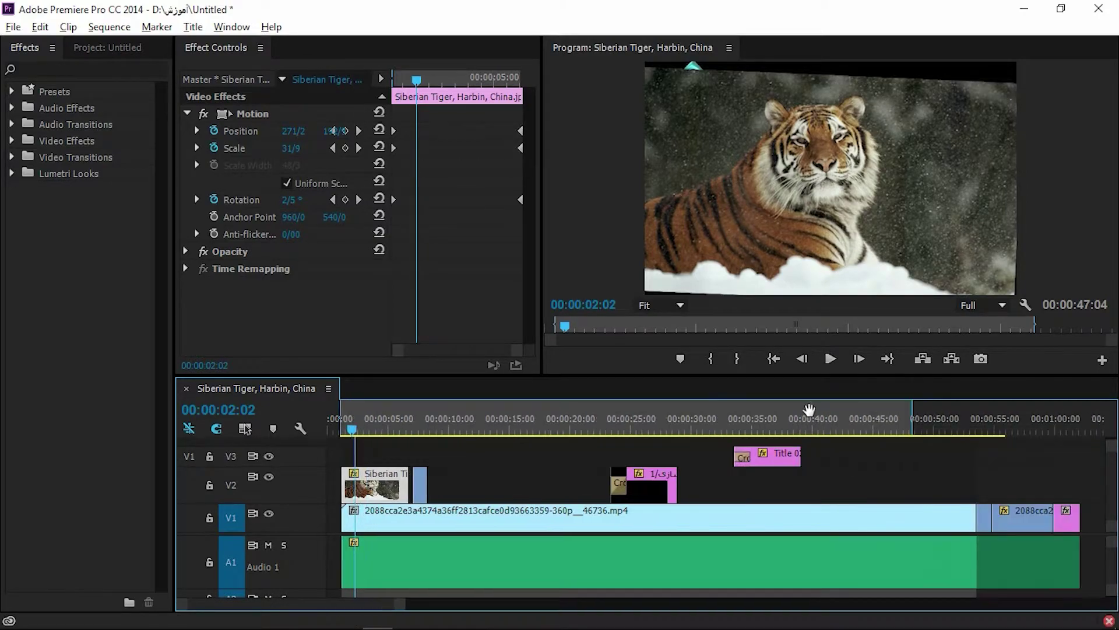
left_click(908, 420)
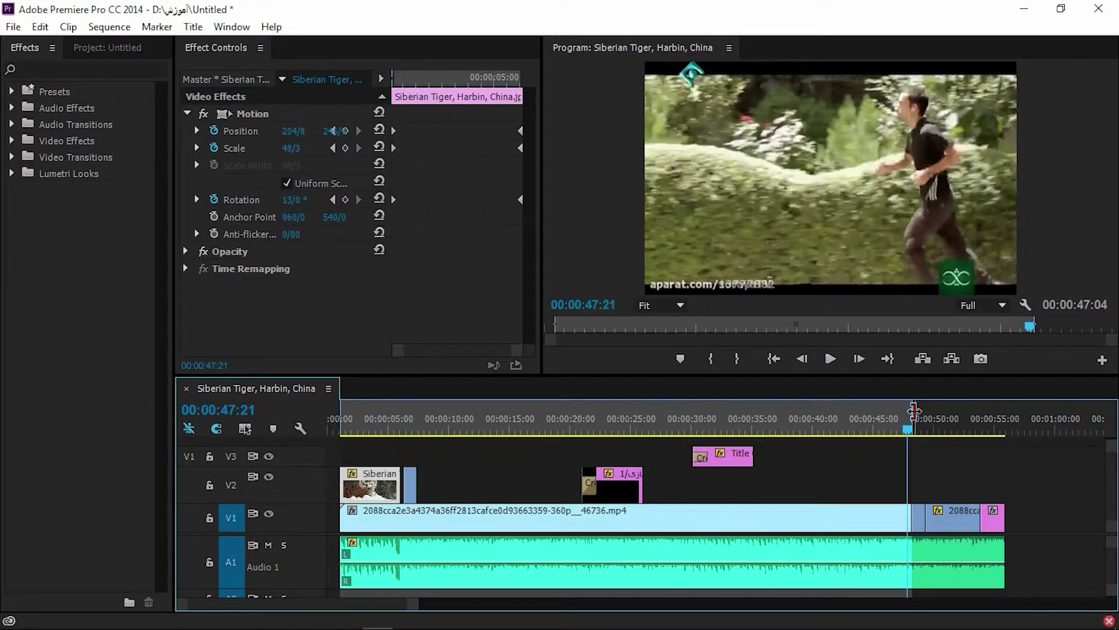
left_click_drag(914, 411, 385, 483)
scroll(341, 432, "up", 3)
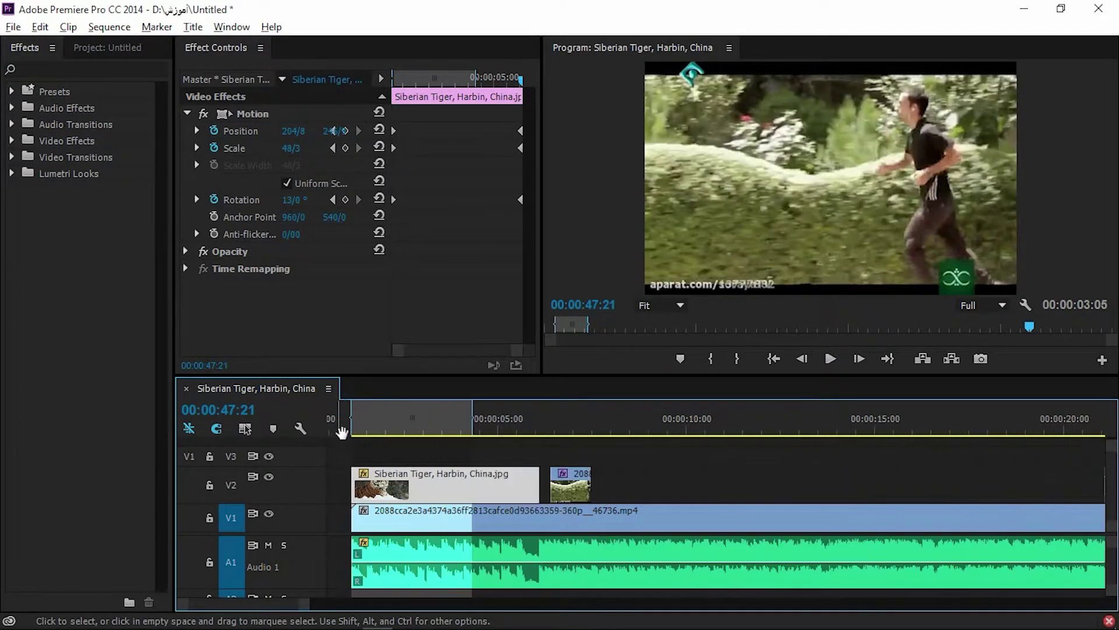
left_click(354, 428)
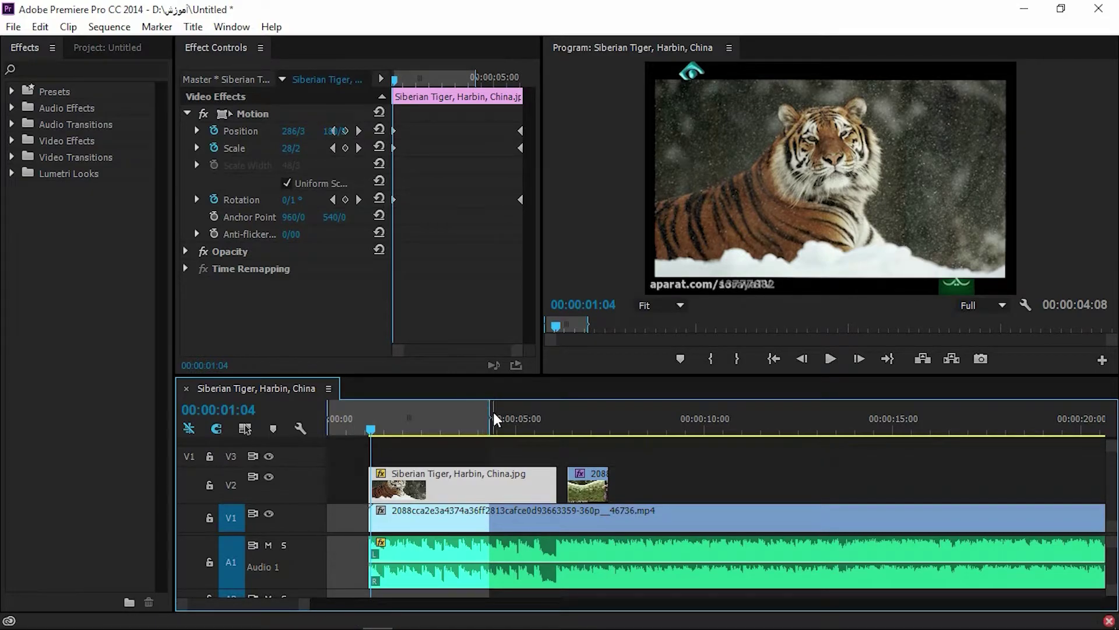
mouse_move(495, 419)
left_mouse_down()
mouse_move(542, 431)
mouse_move(462, 423)
mouse_move(555, 442)
mouse_move(562, 470)
left_mouse_up()
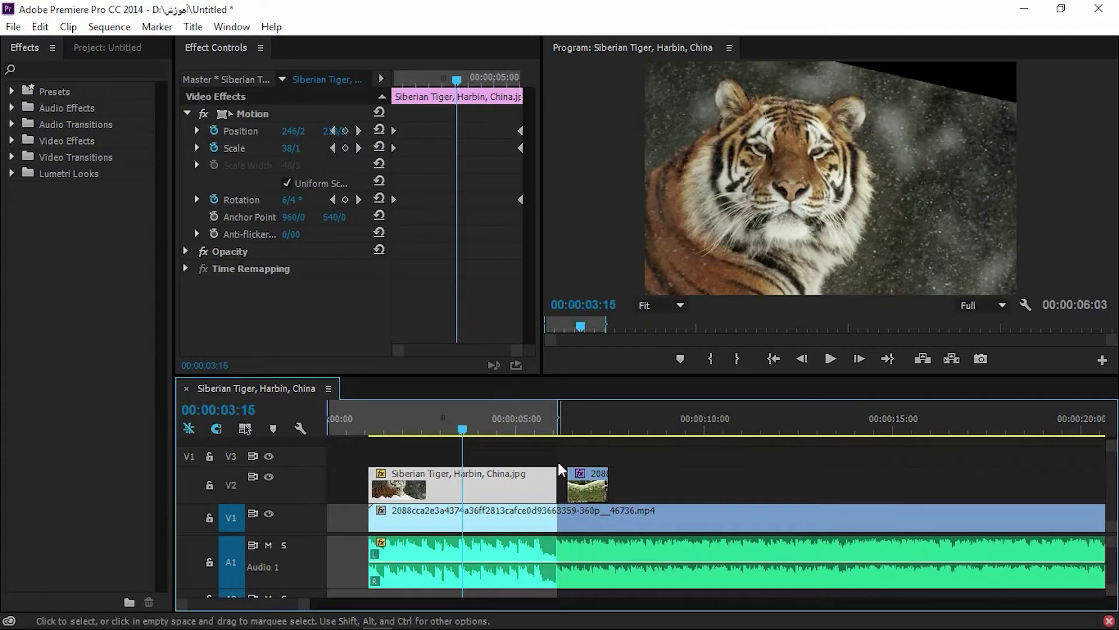
left_click(674, 479)
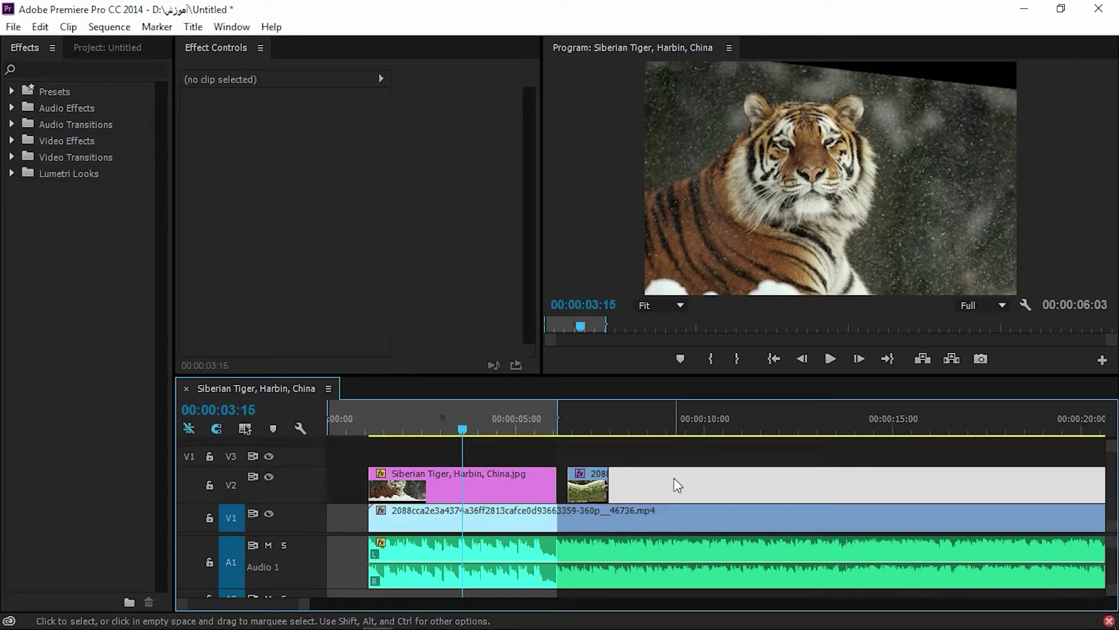
left_click(645, 444)
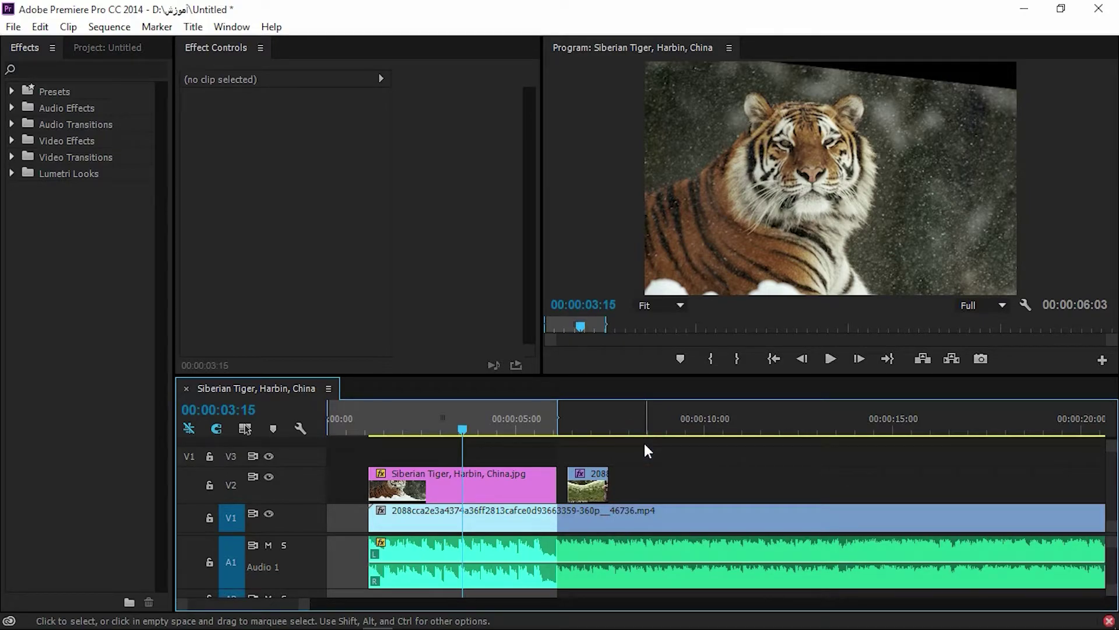
Step: Open the media export settings for the marked range and review the audio and video options
left_click(15, 33)
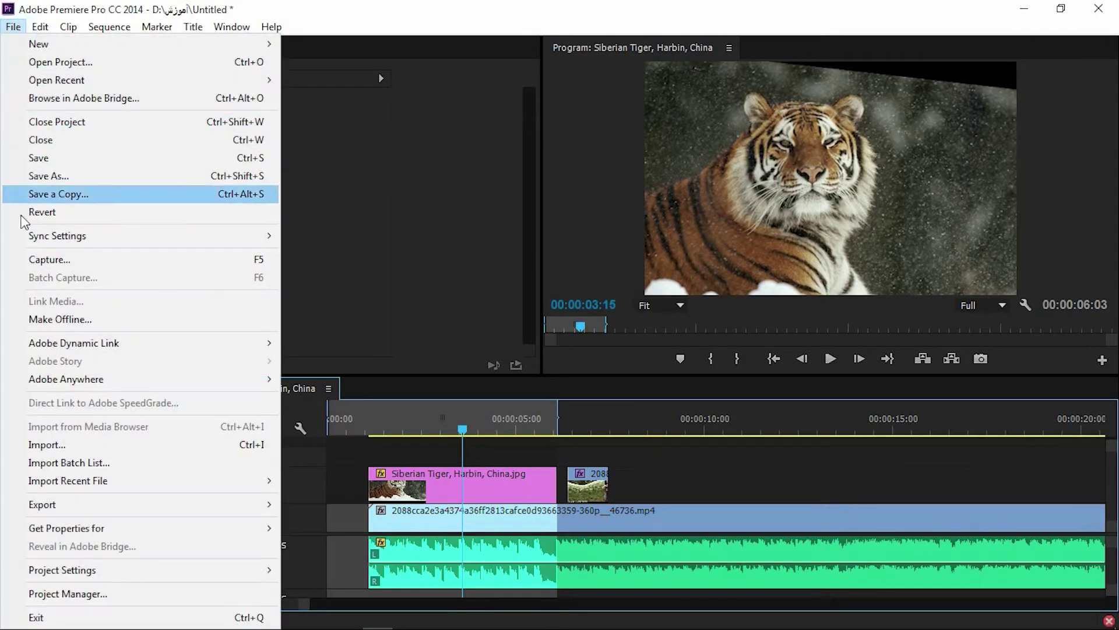
mouse_move(262, 504)
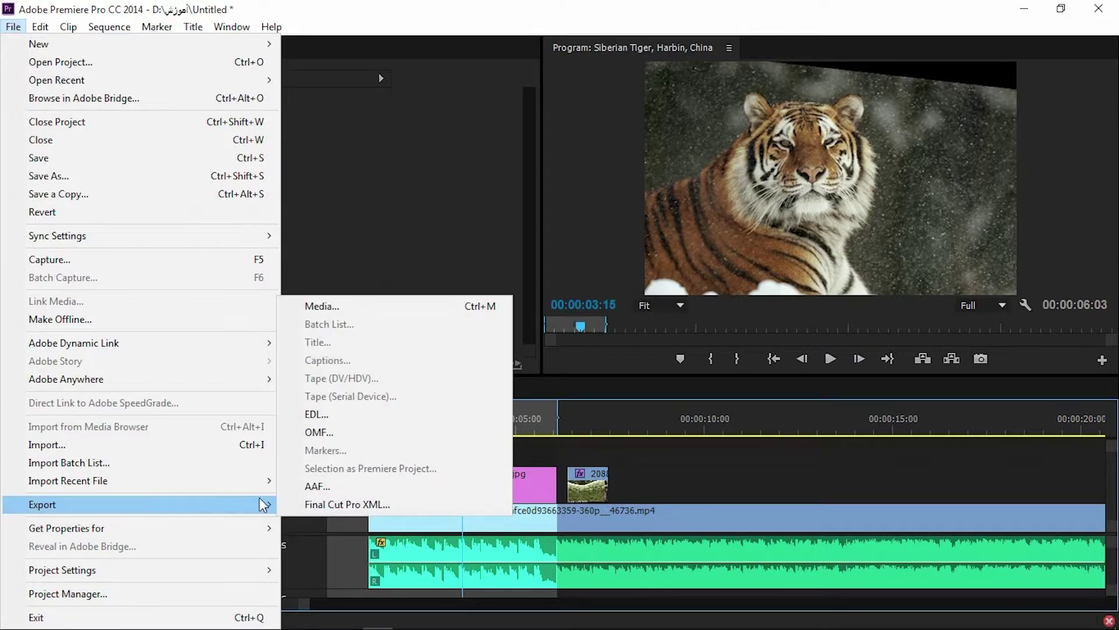
left_click(402, 313)
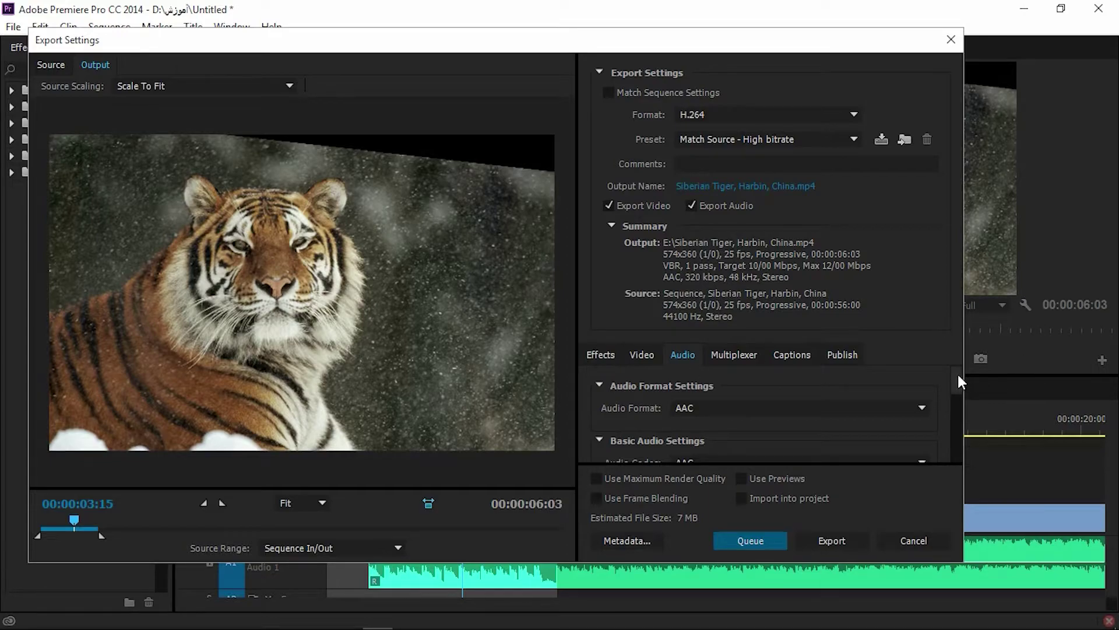
left_click_drag(959, 376, 946, 421)
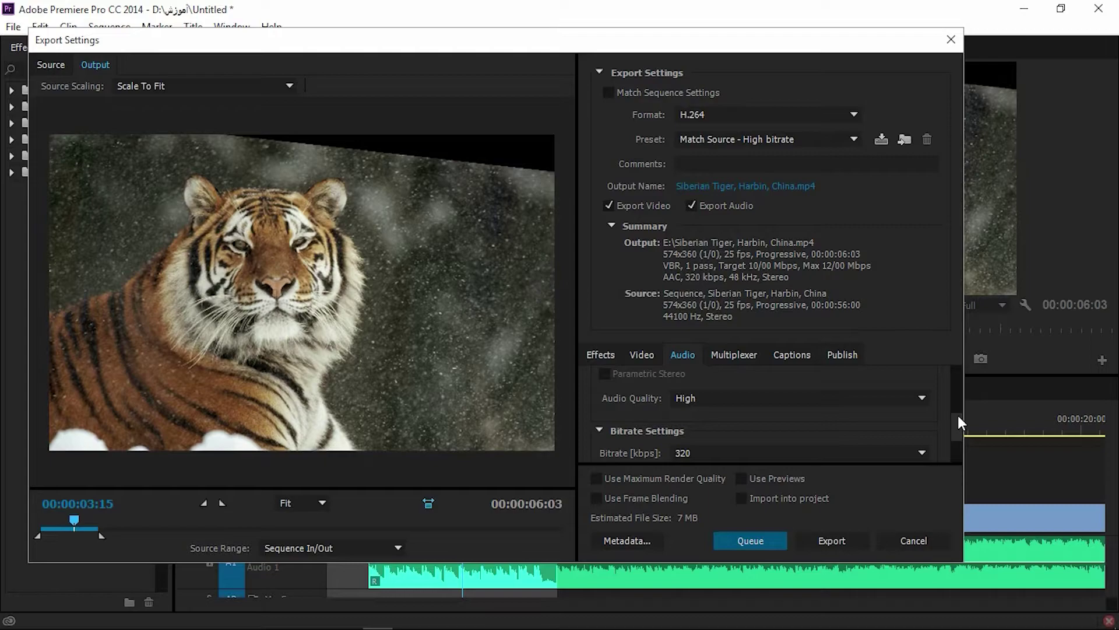
left_click_drag(958, 418, 950, 325)
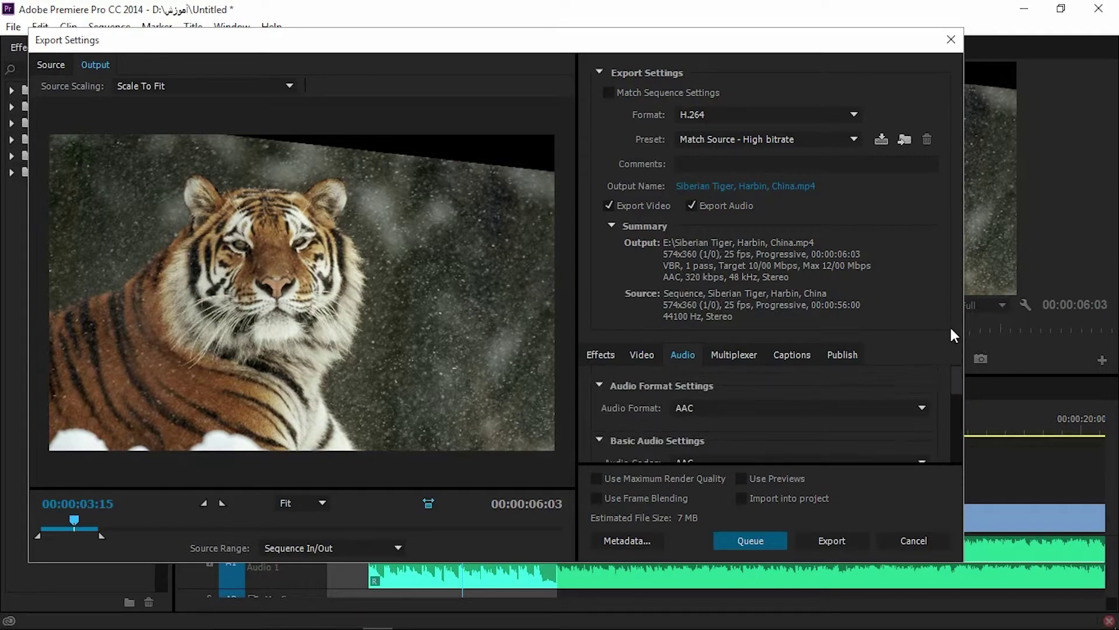
left_click(639, 357)
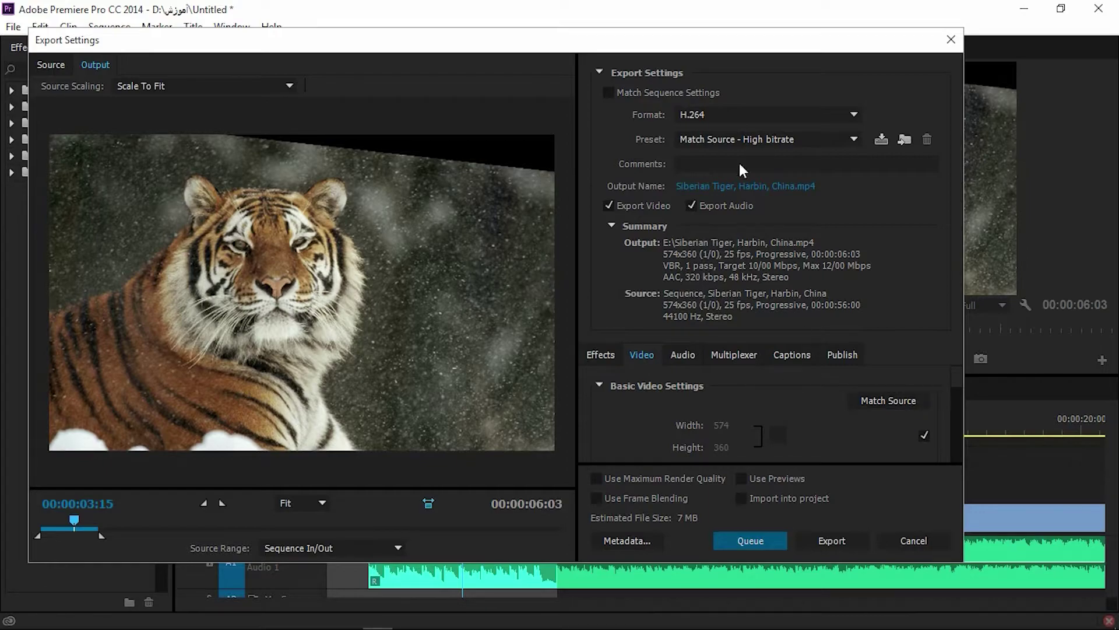
Step: Try Match Sequence Settings, switch it back off, and browse the available export formats
left_click(626, 96)
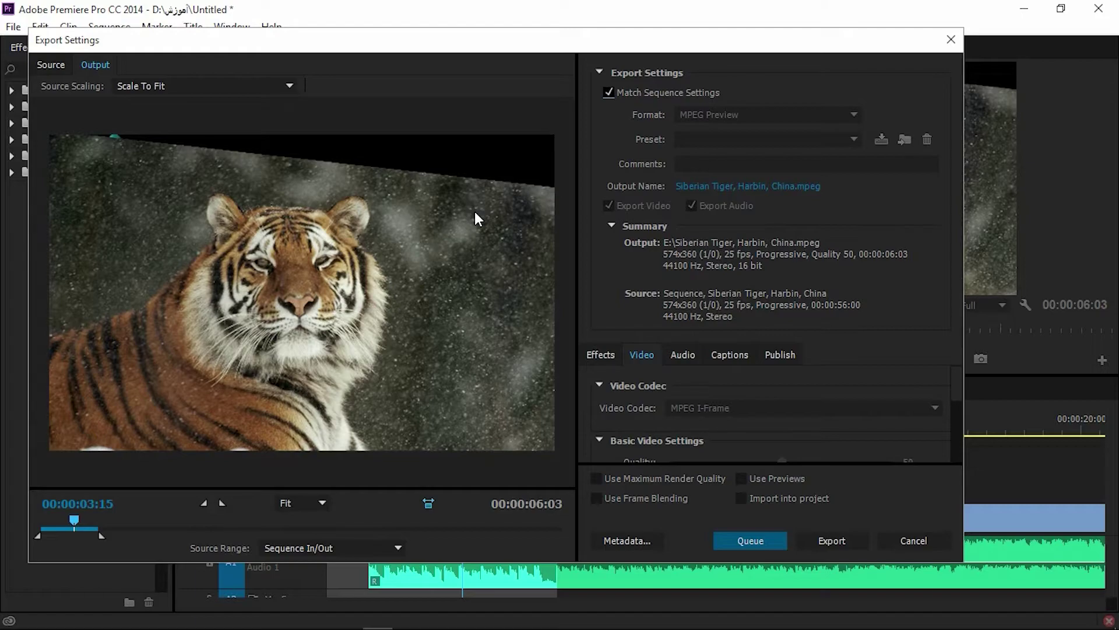
left_click(629, 93)
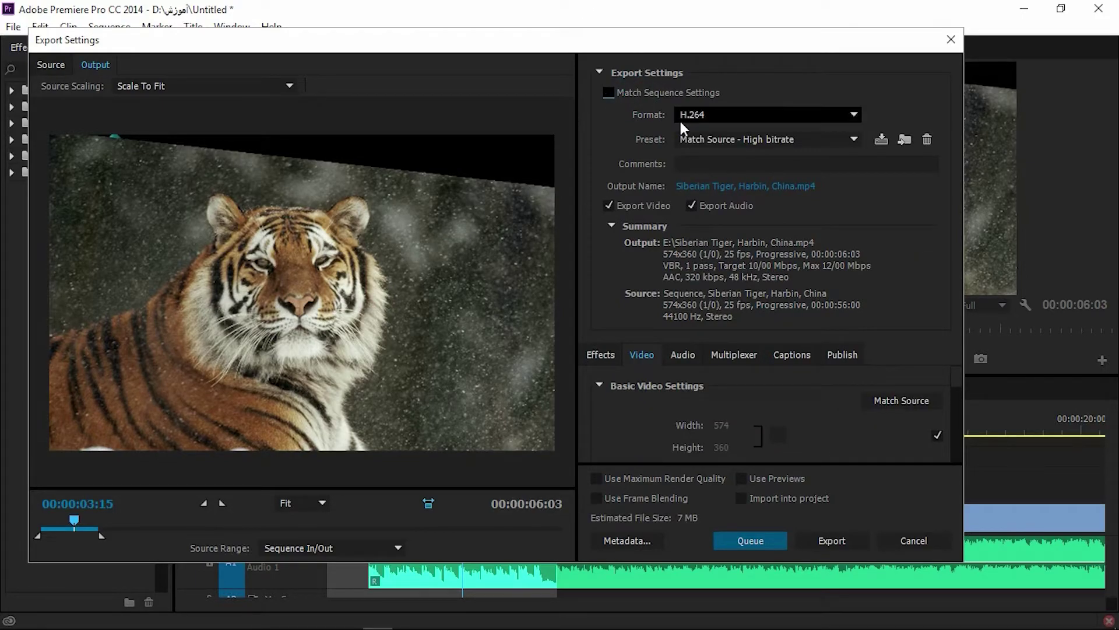
left_click(682, 120)
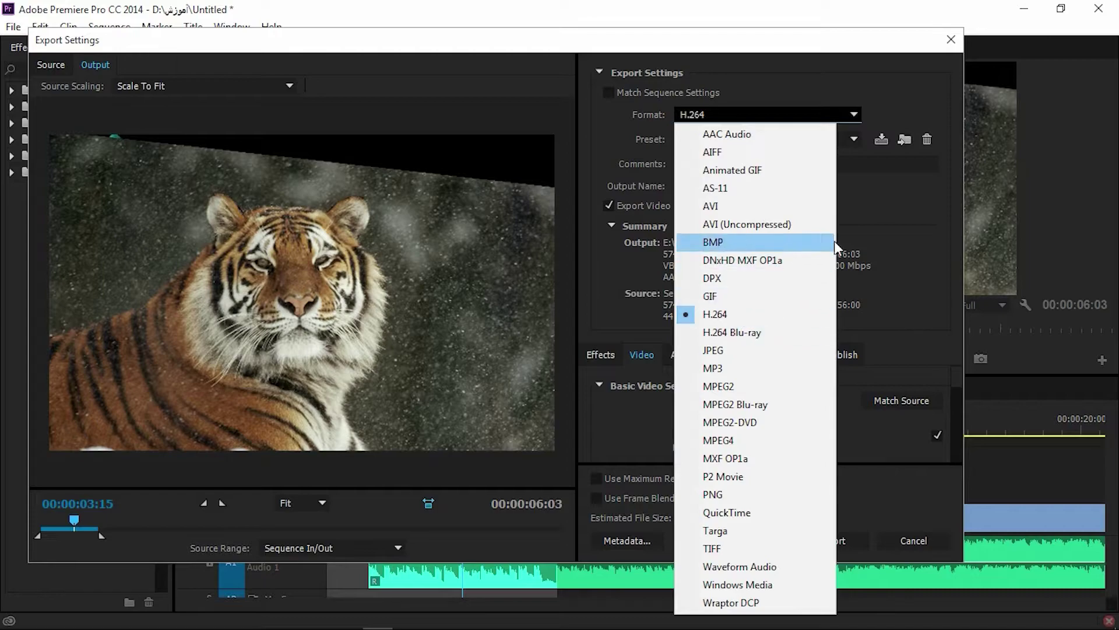
left_click(887, 170)
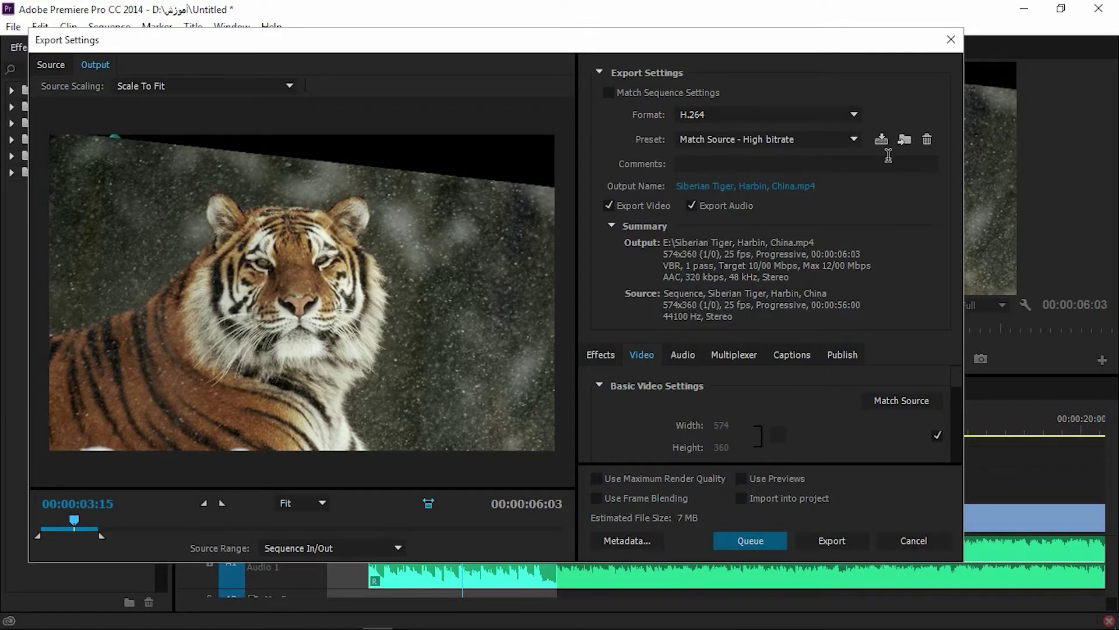
left_click(848, 115)
left_click(904, 198)
Step: Apply the Android Tablet - 1080p 25 preset to the H.264 export
left_click(800, 139)
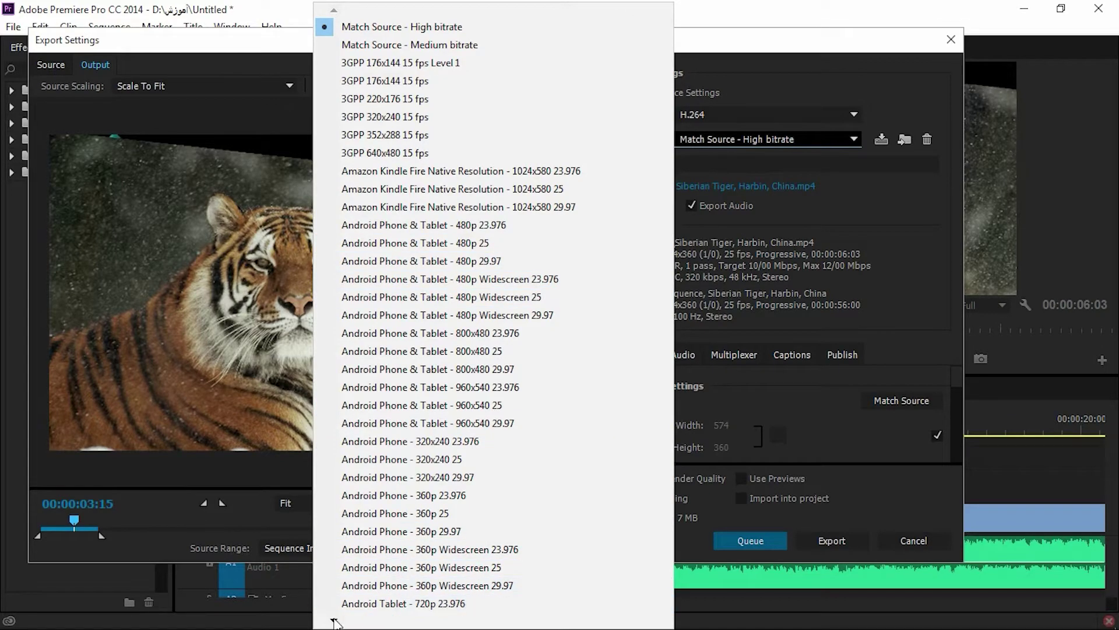
left_click(333, 620)
mouse_move(333, 620)
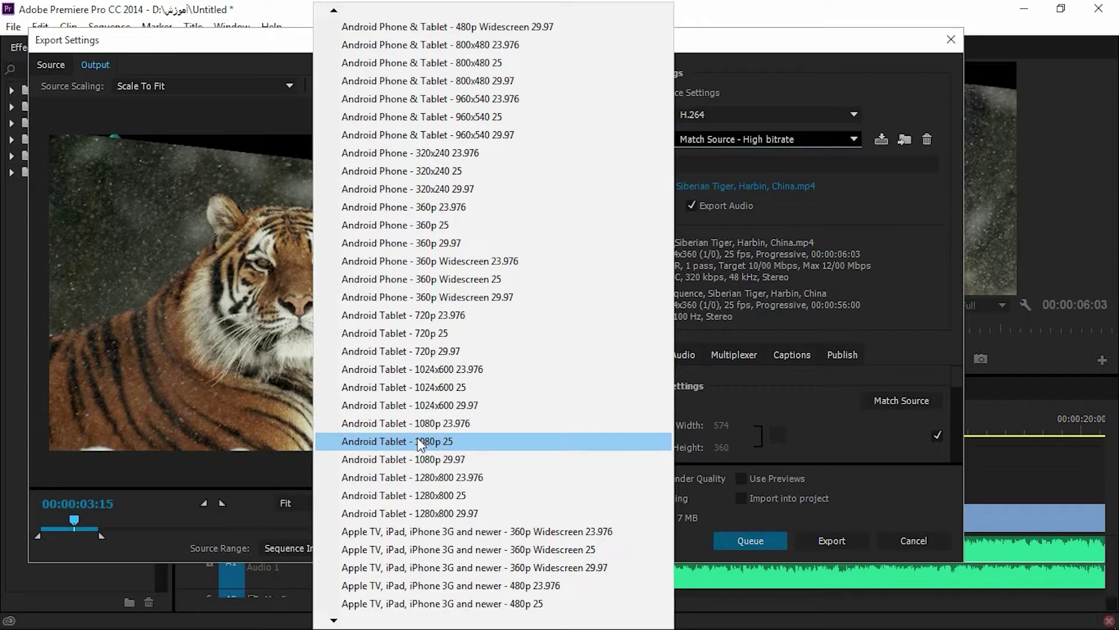
left_click(450, 442)
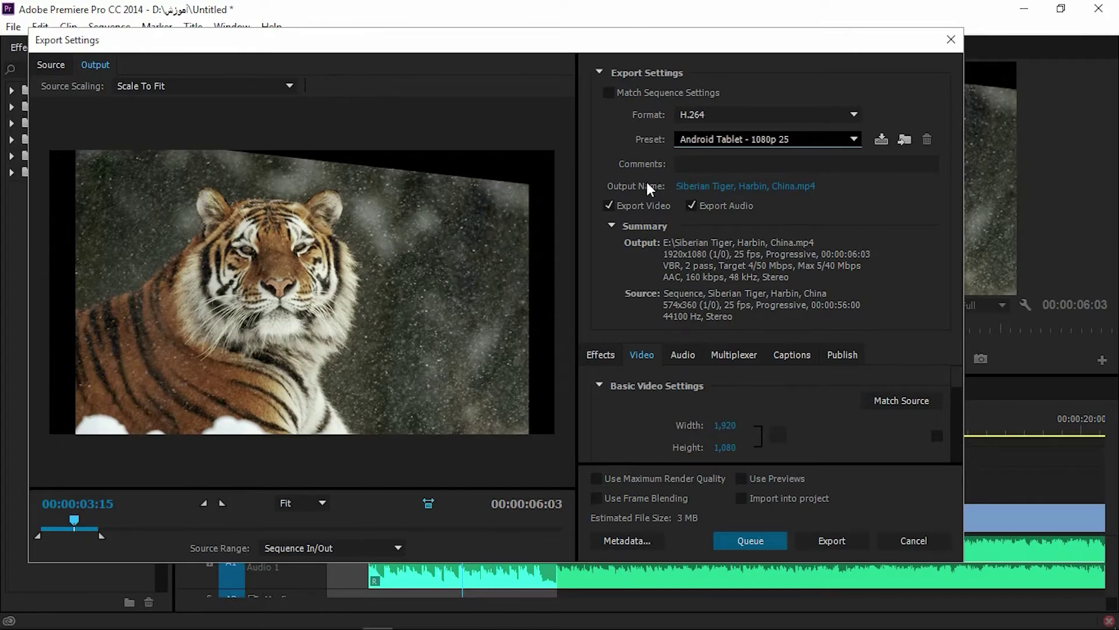
Step: Set the output file to کار on the Desktop and export the marked range
left_click(740, 188)
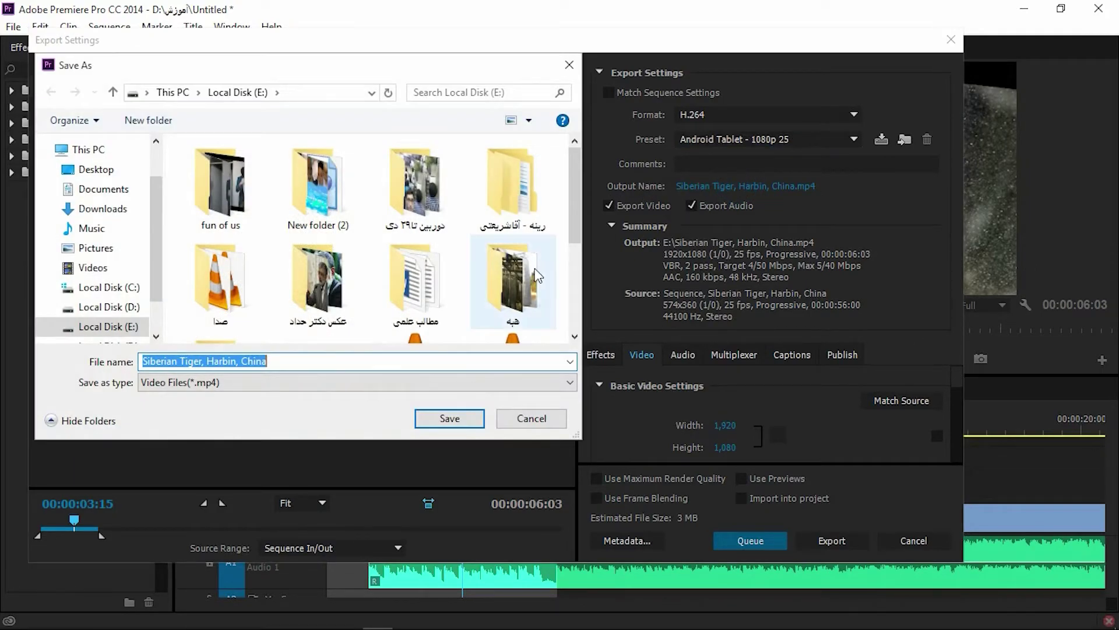
left_click(140, 169)
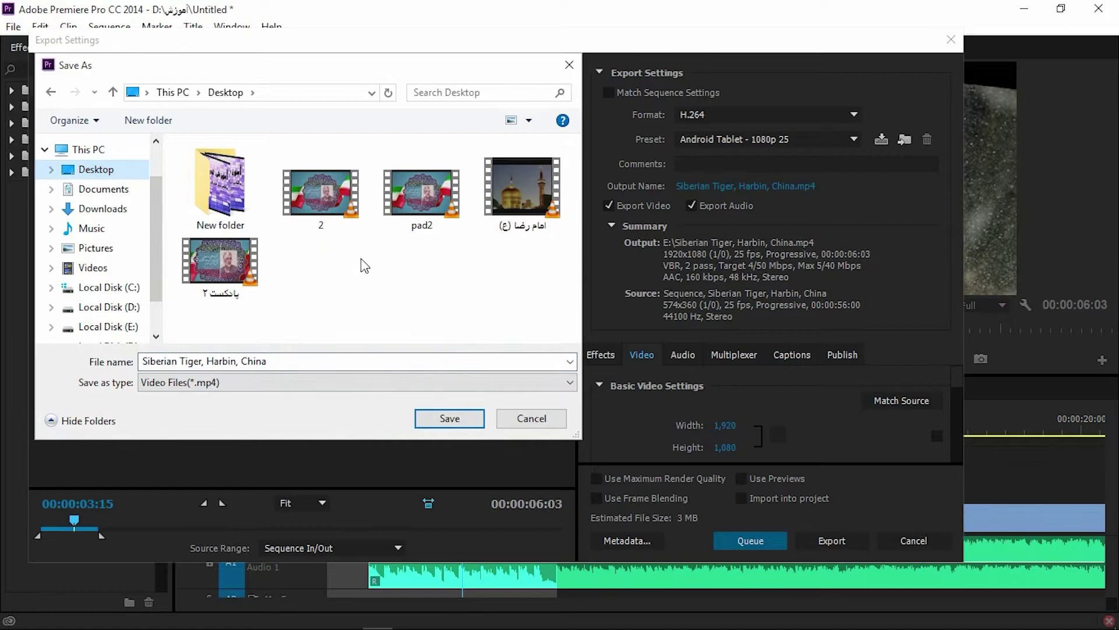
left_click(367, 266)
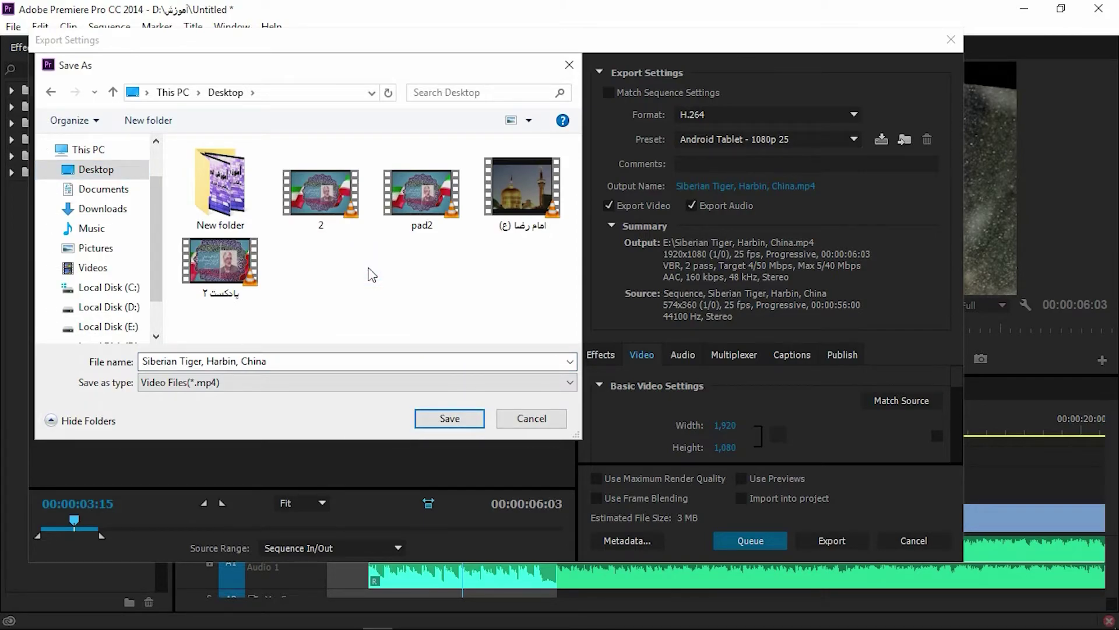
left_click(276, 360)
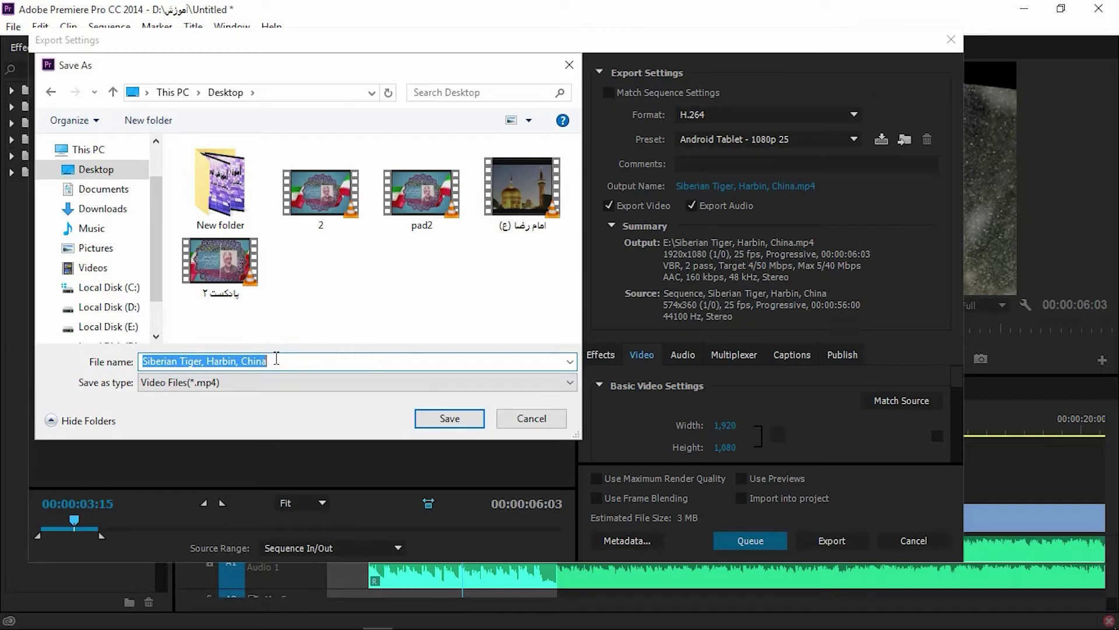
type("کار")
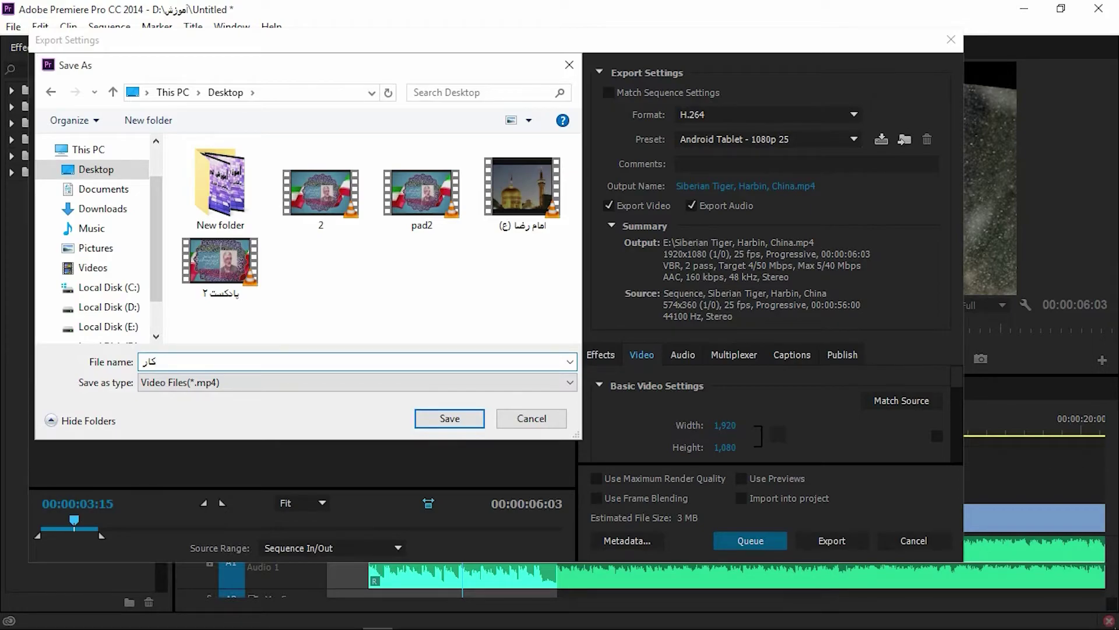
key("Return")
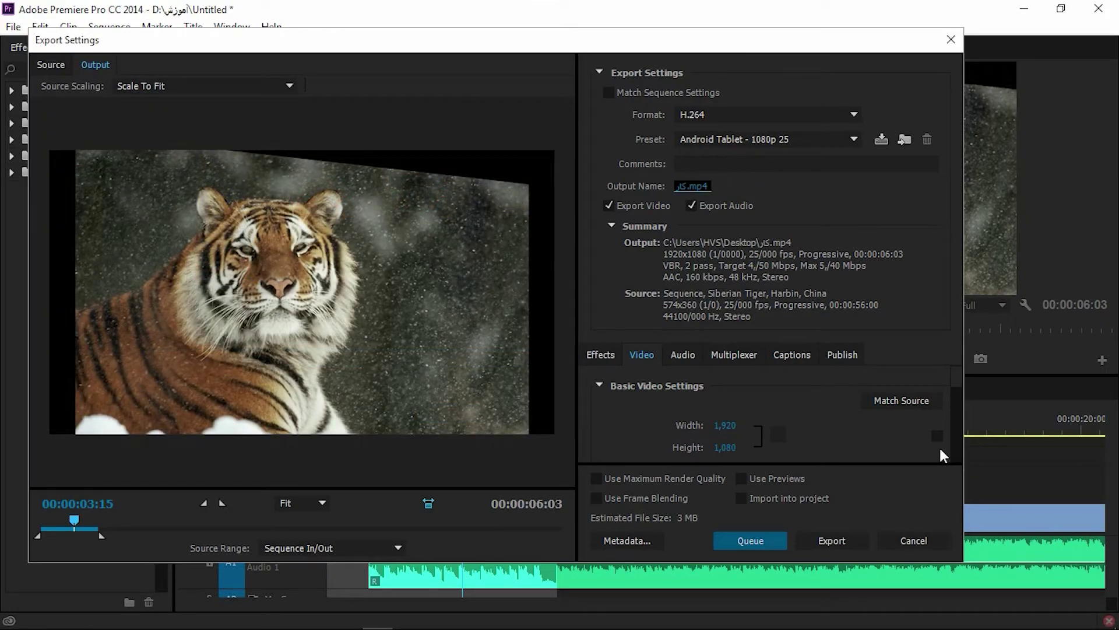
left_click(810, 540)
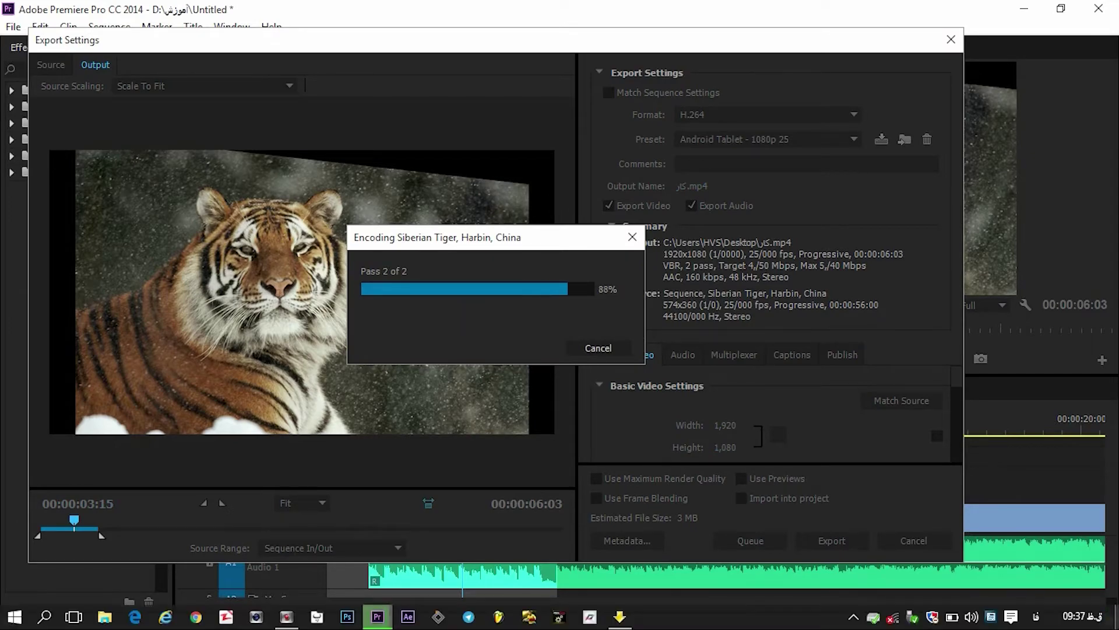
Step: Play the exported کار video from the Desktop in full screen, and move its file icon clear of the other Desktop icons
left_click(375, 616)
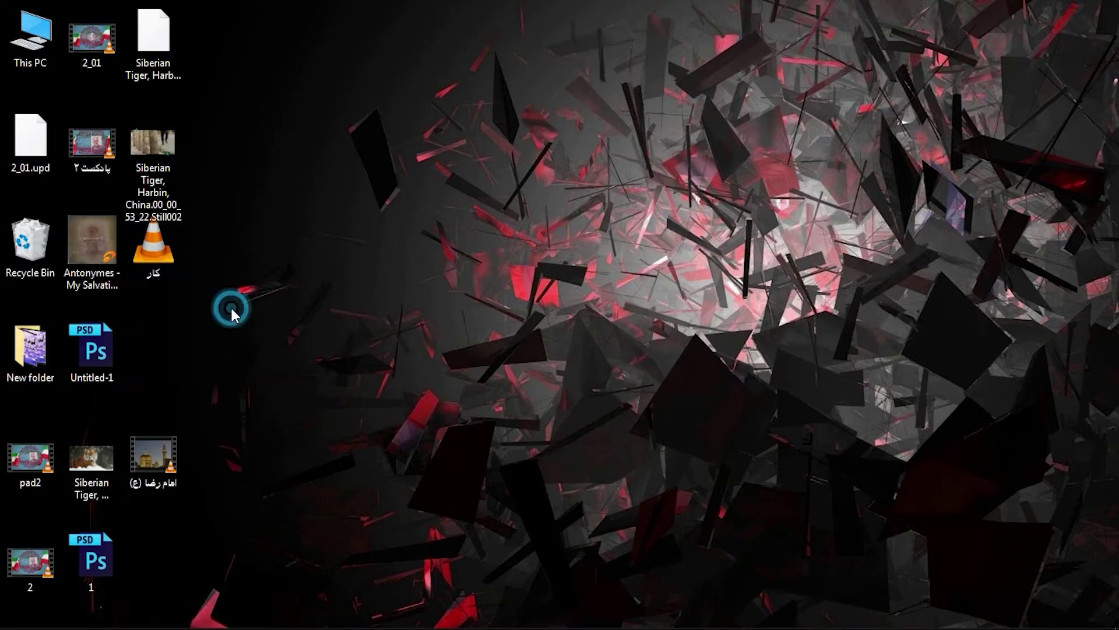
double_click(166, 256)
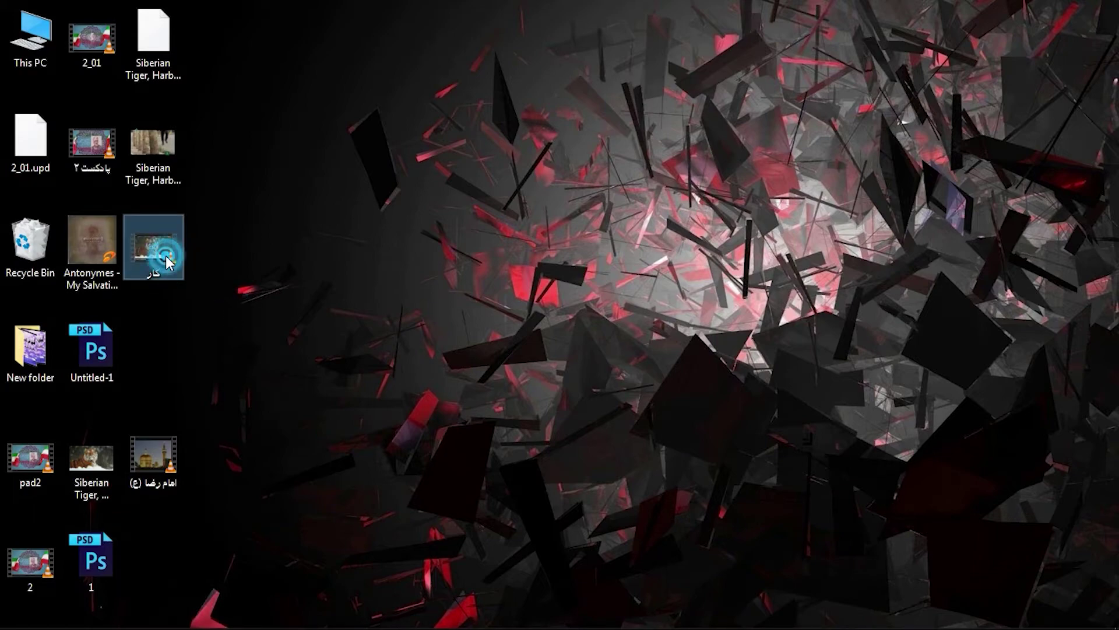
double_click(423, 240)
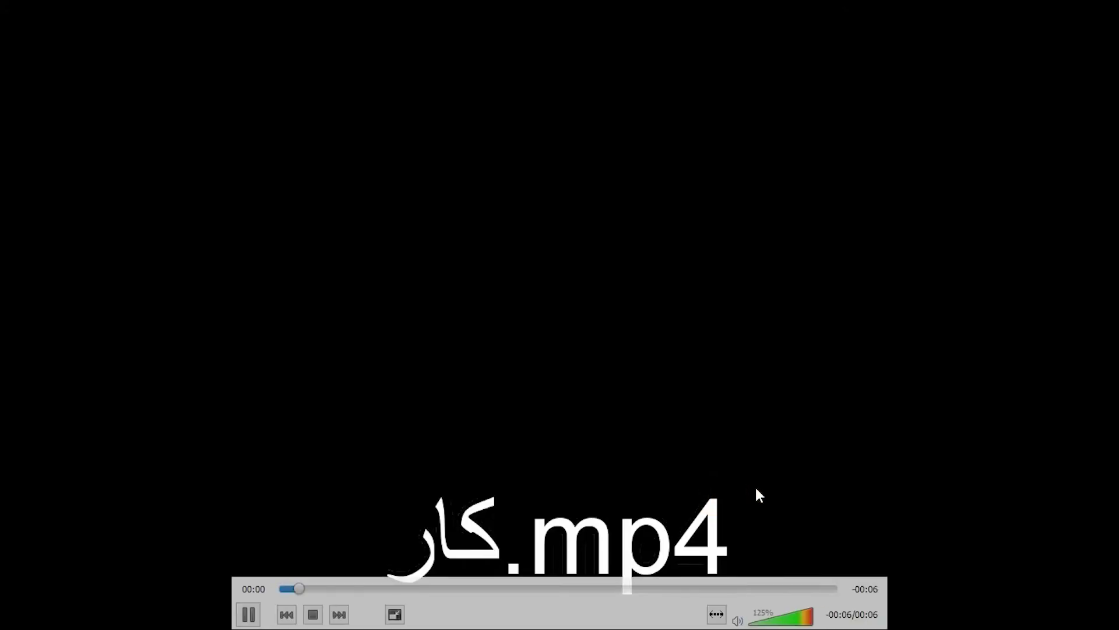
right_click(754, 486)
left_click(782, 475)
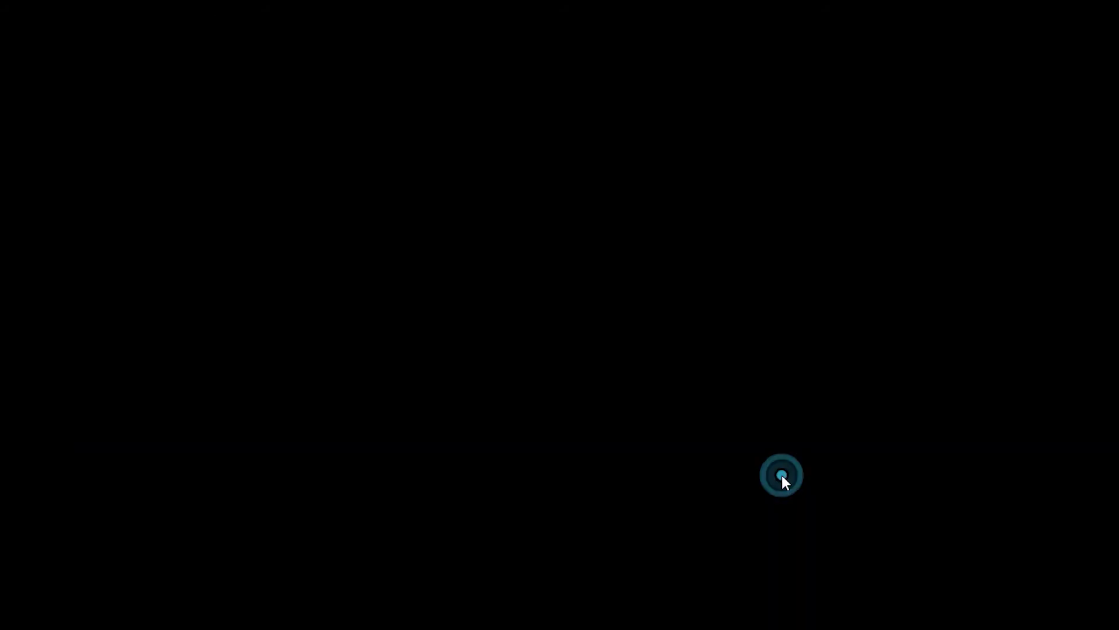
key("super+d")
double_click(154, 245)
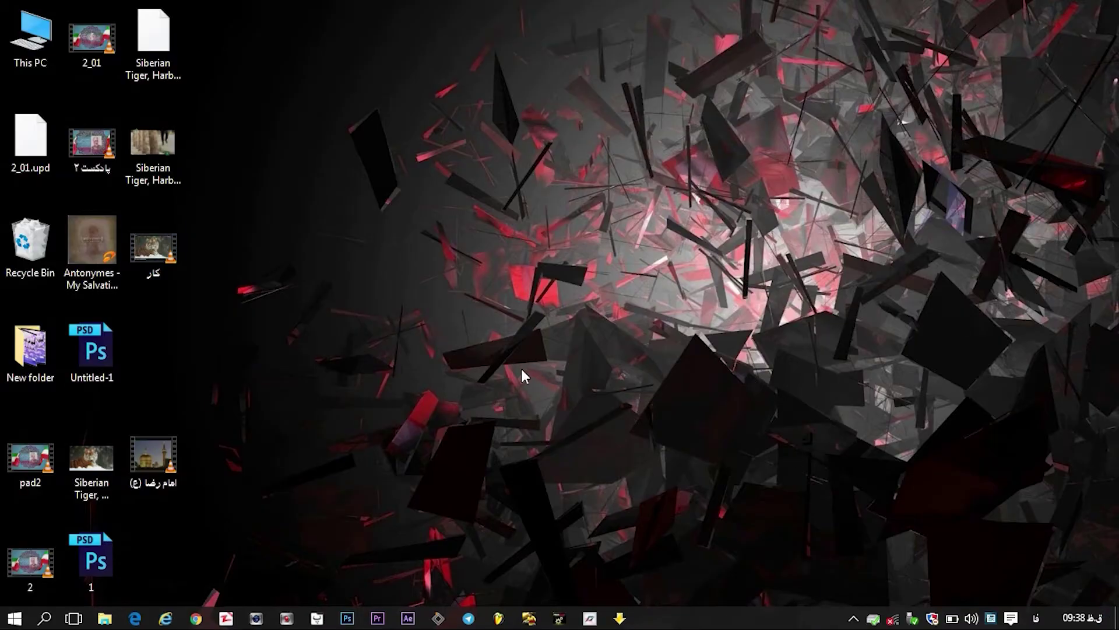
left_click_drag(180, 262, 262, 249)
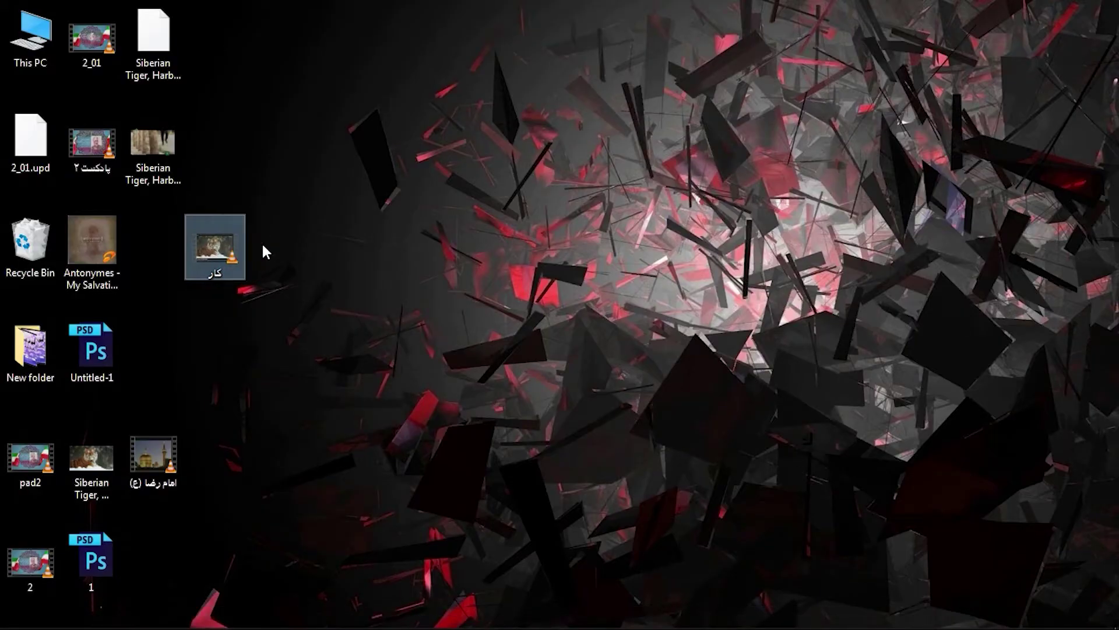
Step: Switch back to Adobe Premiere Pro and select the second clip on video track V2
mouse_move(377, 616)
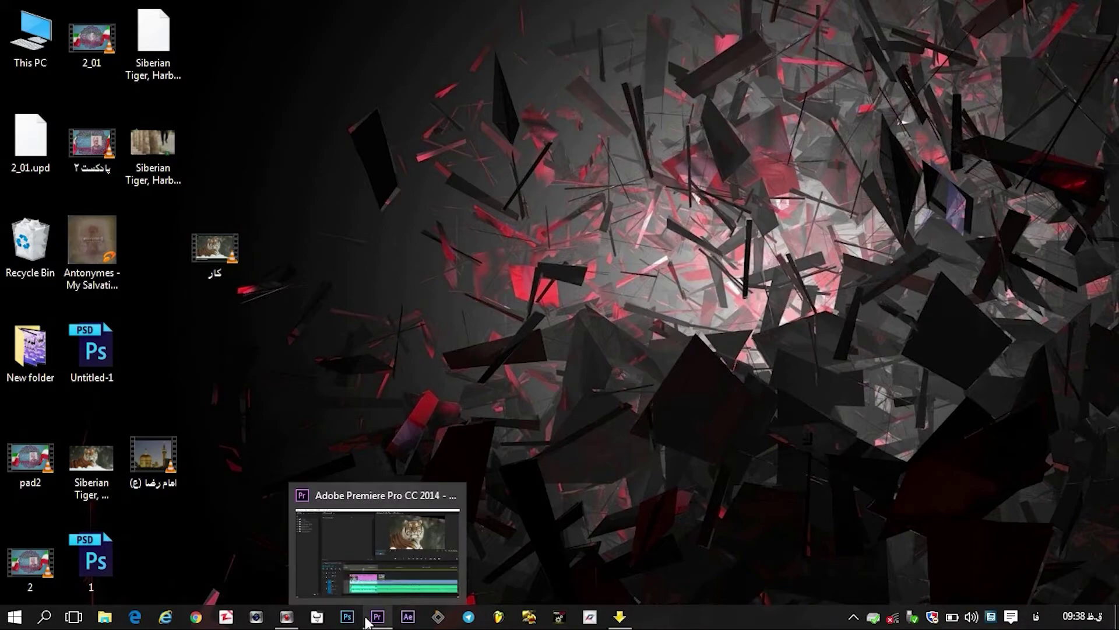
left_click(379, 565)
left_click(642, 475)
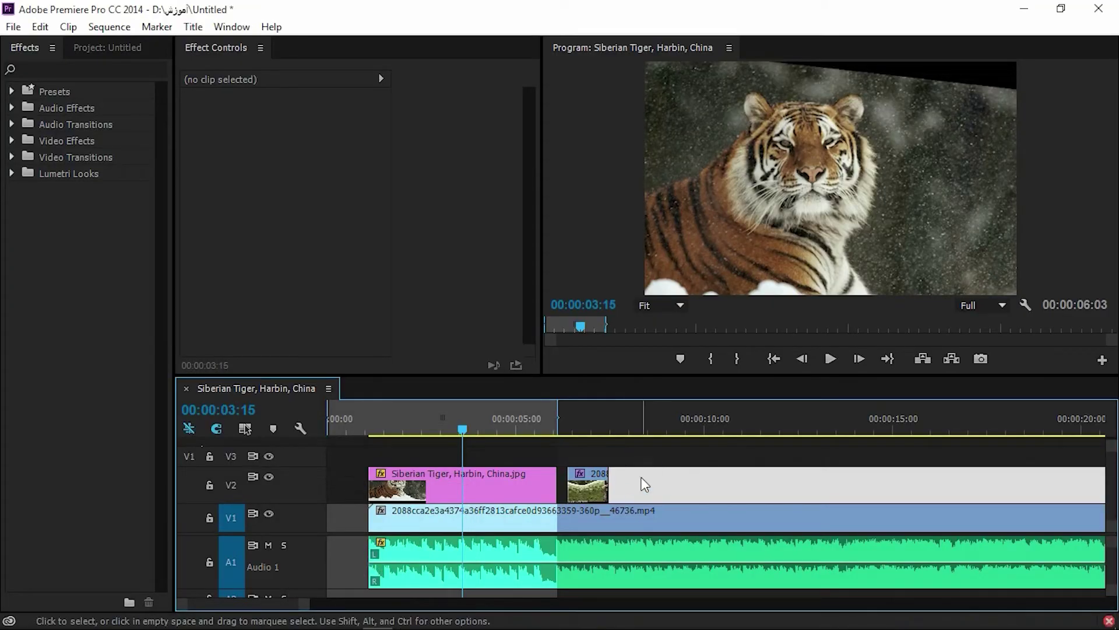